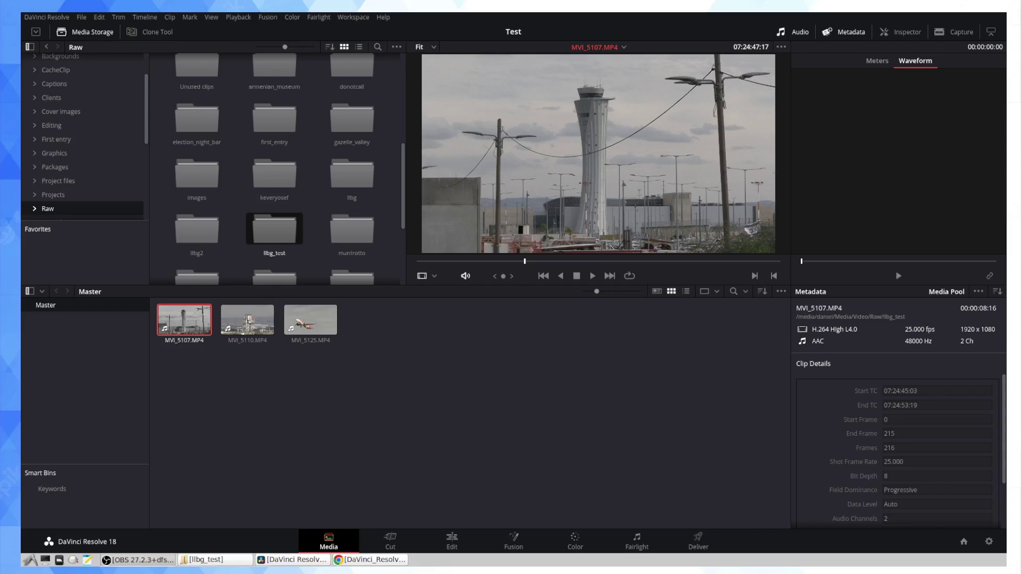
Step: Examine the Supported Audio Formats table in the DaVinci Resolve codec list for AAC support on Linux
left_click_drag(1005, 229, 463, 147)
left_click(890, 145)
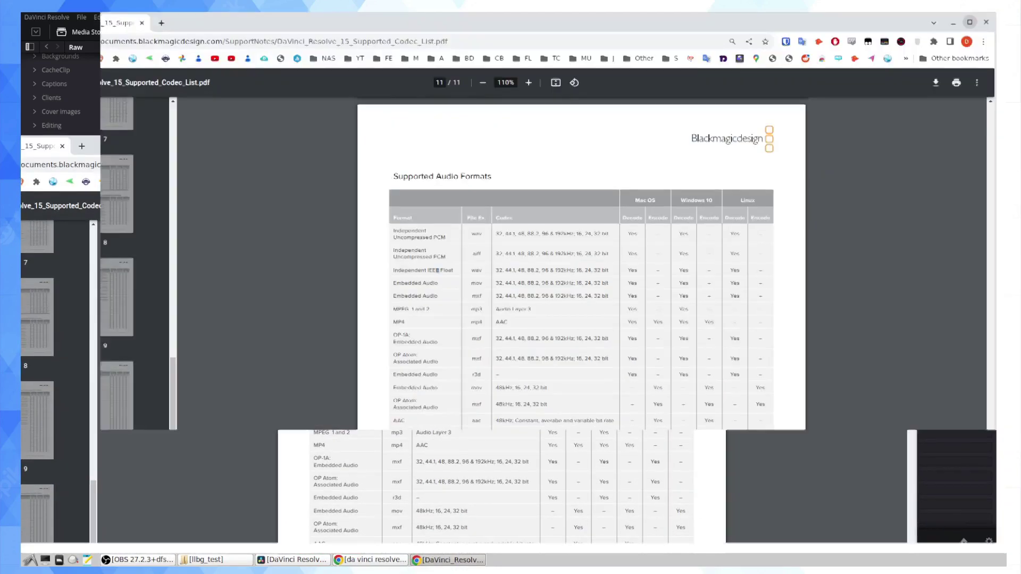
scroll(587, 248, "up", 2)
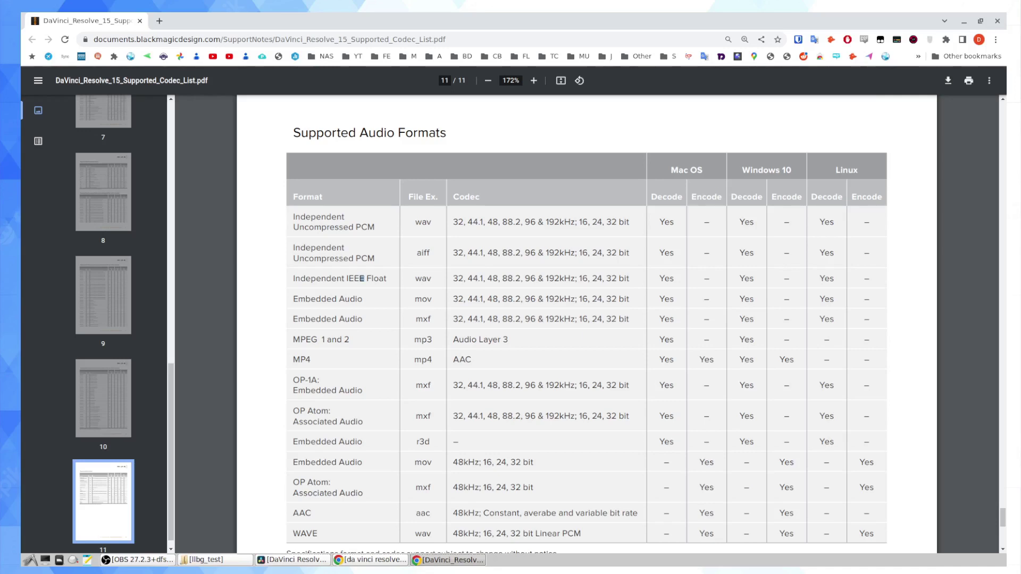
scroll(587, 319, "down", 2)
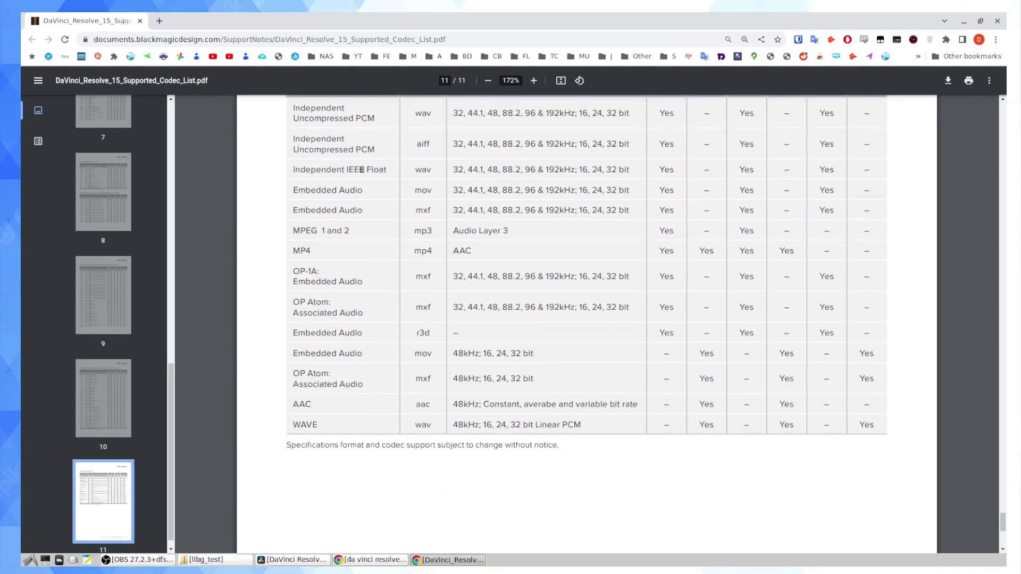
mouse_move(292, 405)
left_mouse_down()
mouse_move(874, 425)
mouse_move(292, 404)
left_mouse_up()
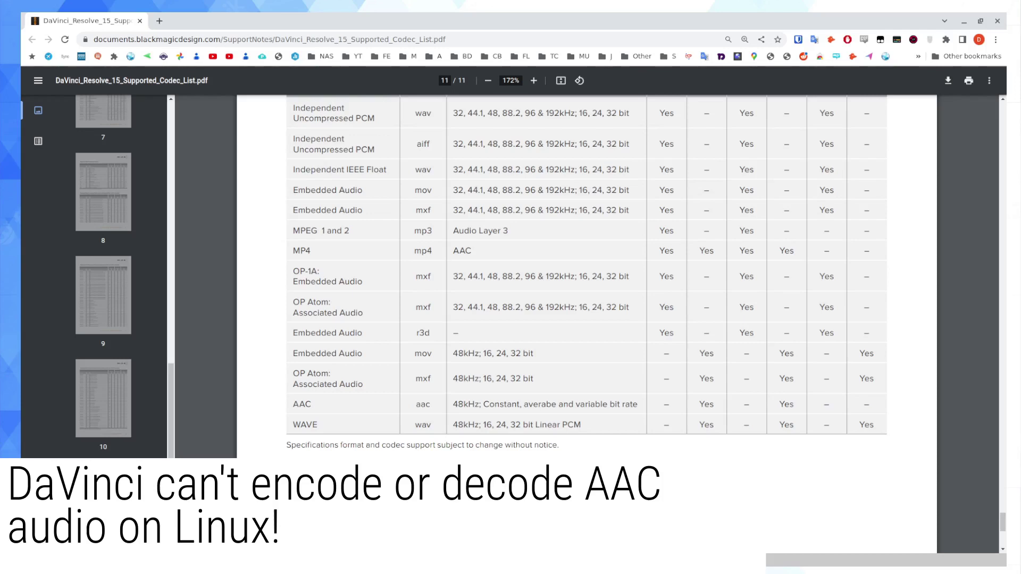
scroll(585, 266, "up", 3)
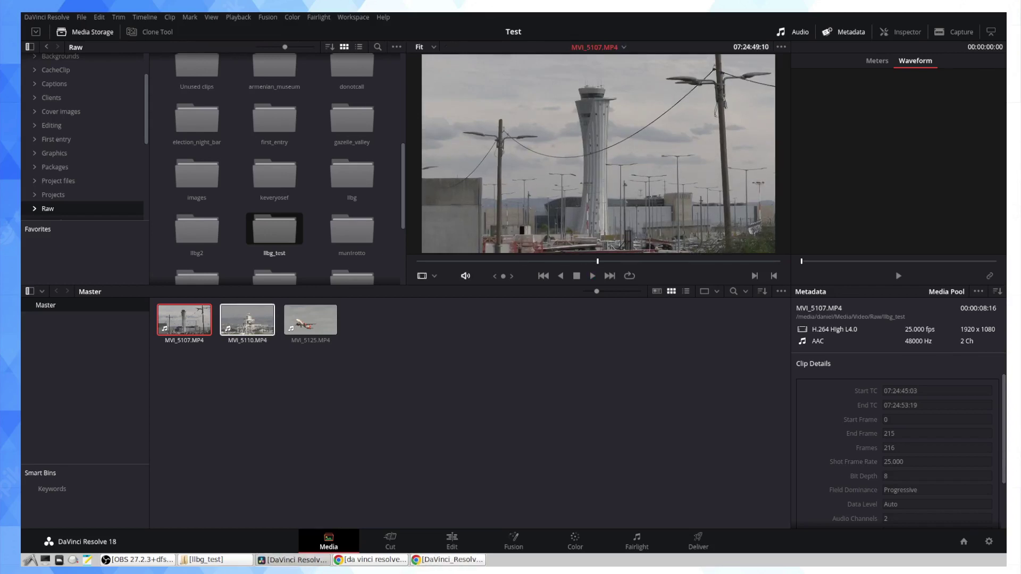
Step: Play the clips MVI_5110.MP4 and MVI_5125.MP4 from the media pool to check their sound
left_click(247, 320)
key("space")
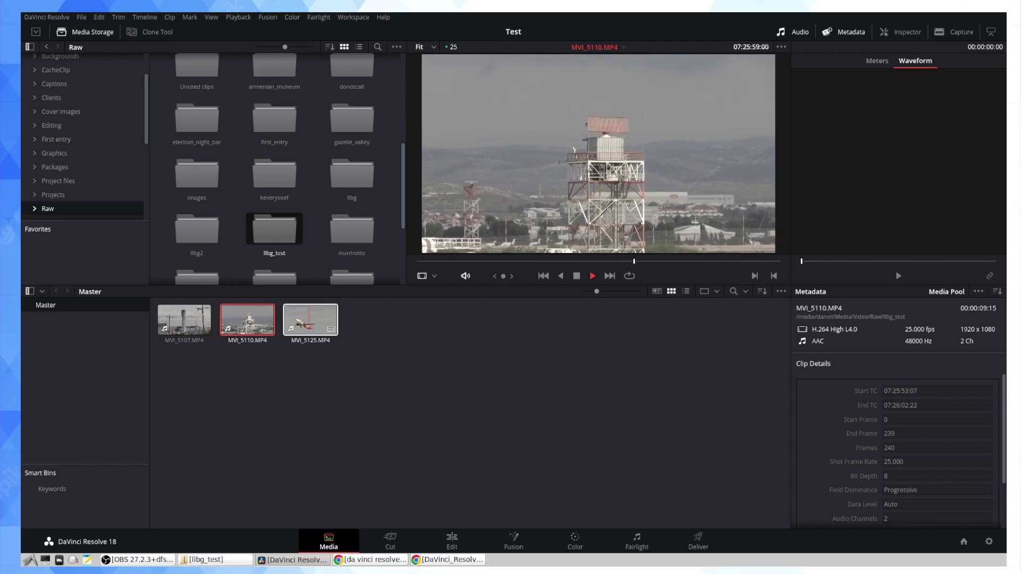
left_click(310, 319)
key("space")
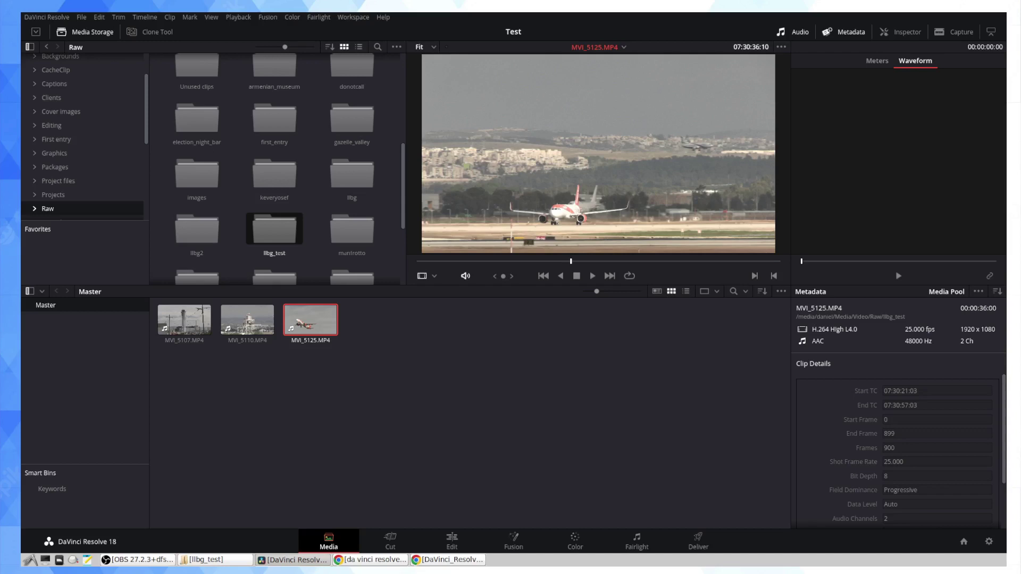
right_click(312, 321)
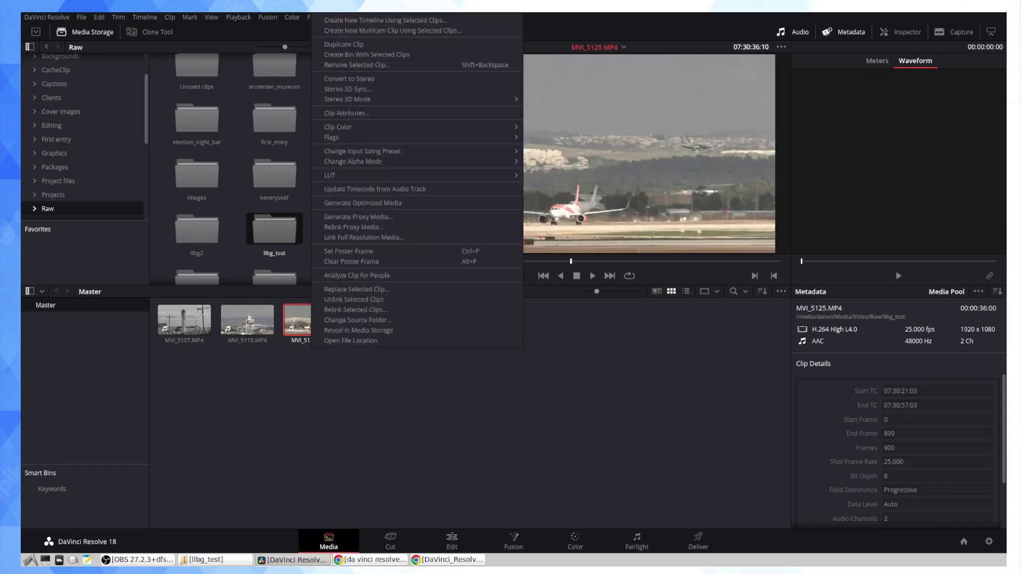
key("Escape")
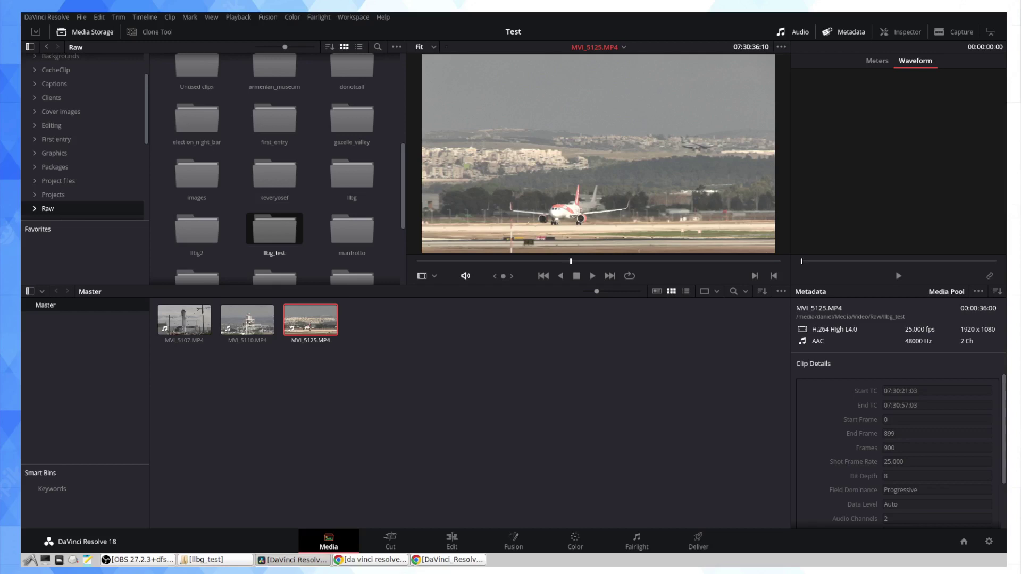
Step: Launch Shutter Encoder from the desktop's sound and video applications
left_click(30, 560)
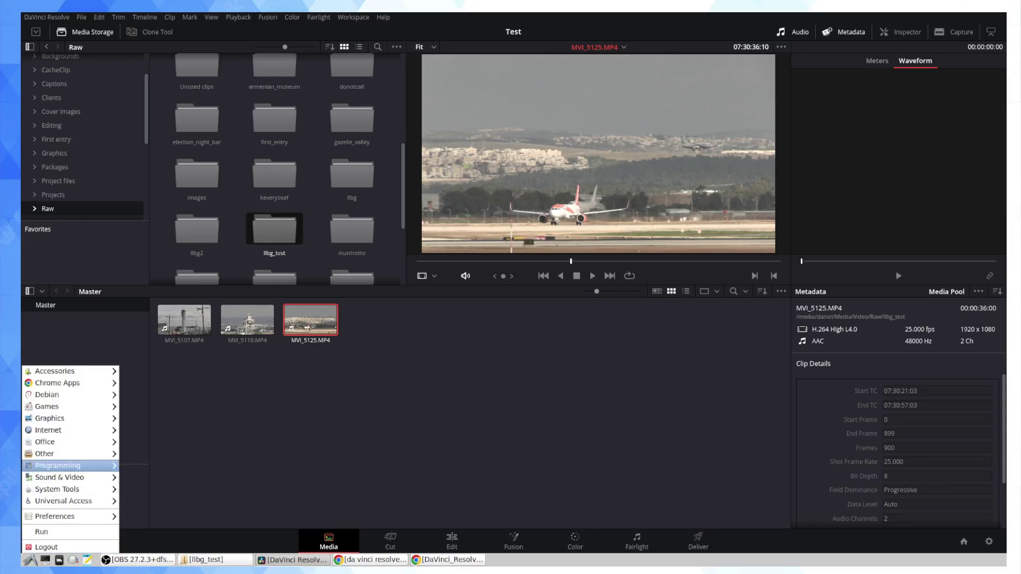
mouse_move(70, 477)
left_click(159, 488)
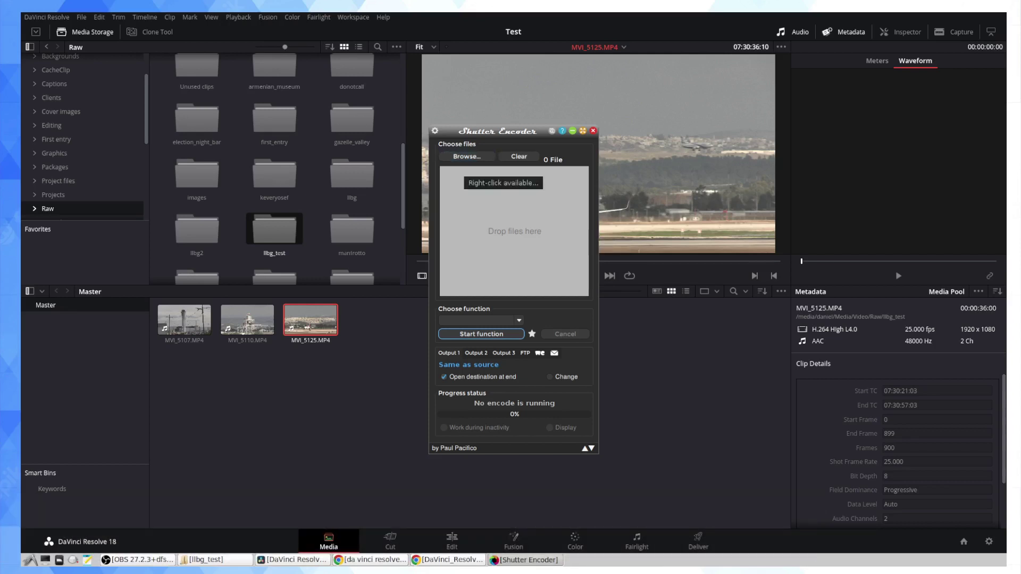
Step: Load MVI_5107.MP4, MVI_5110.MP4 and MVI_5125.MP4 from the Raw/llbg_test folder into Shutter Encoder
left_click(467, 156)
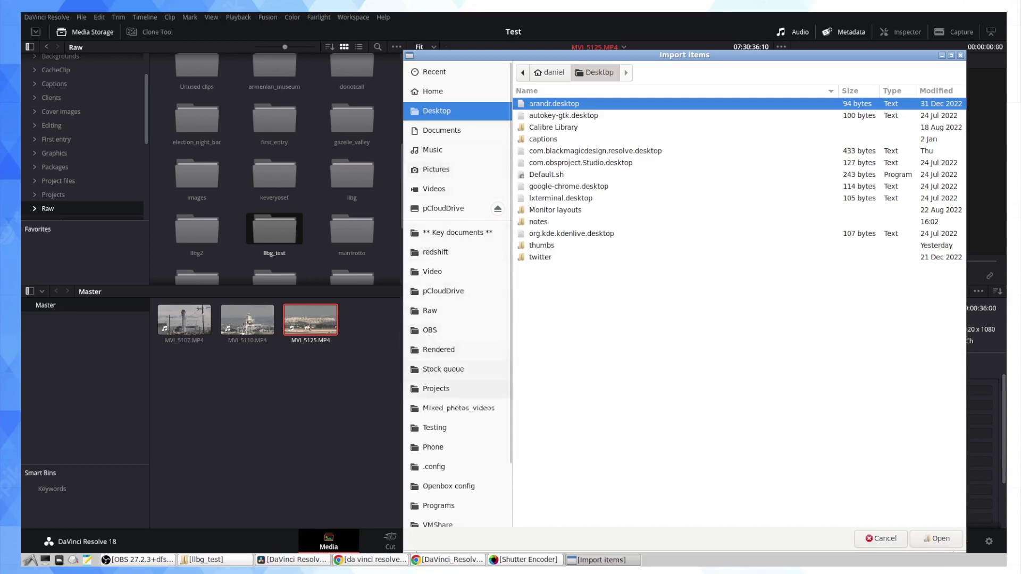
left_click(457, 311)
double_click(543, 293)
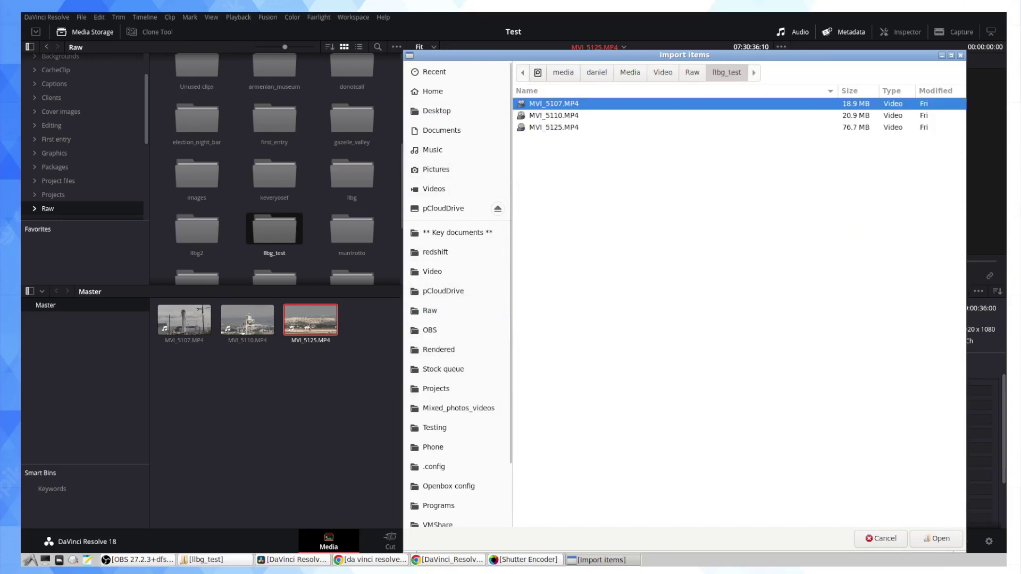
key("ctrl+a")
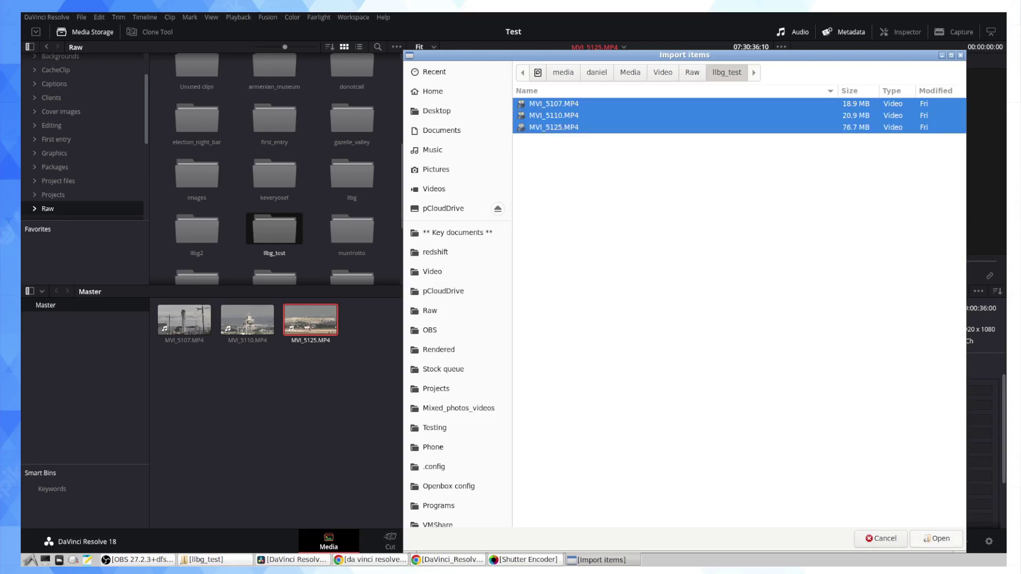
left_click(936, 539)
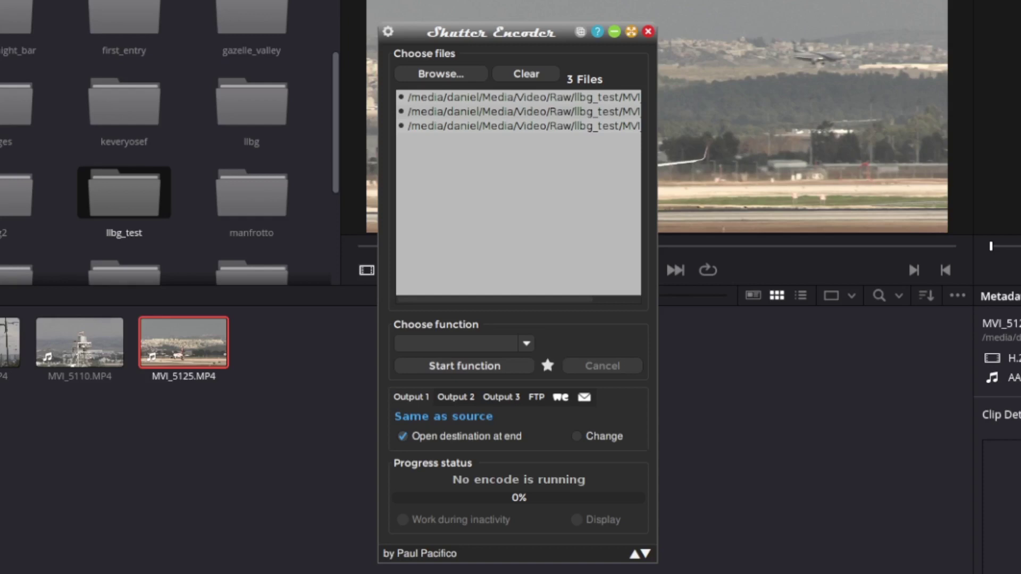
Step: Convert the three loaded files with the DNxHD function at 120, saving them in the source folder
left_click(526, 343)
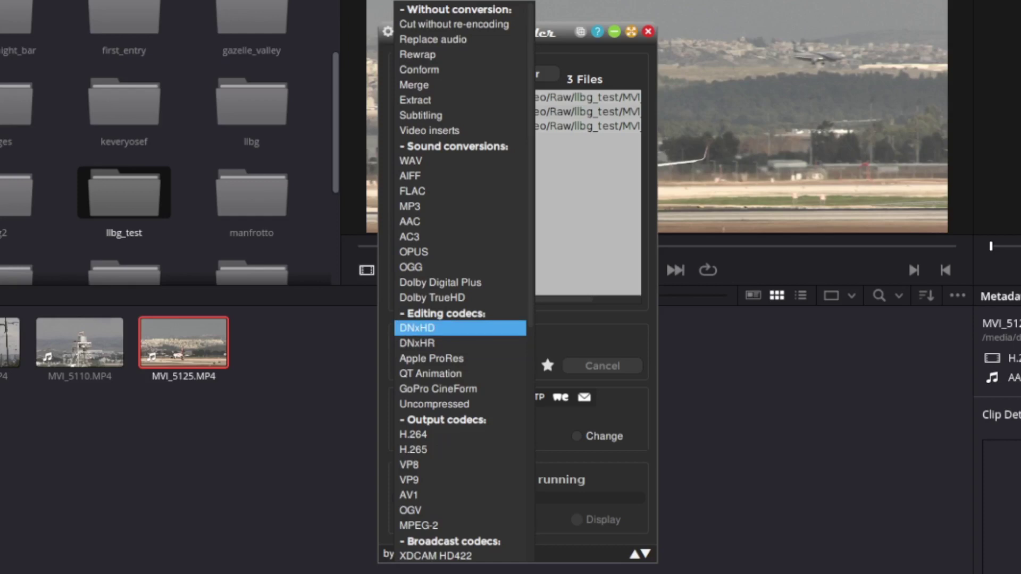
left_click(460, 328)
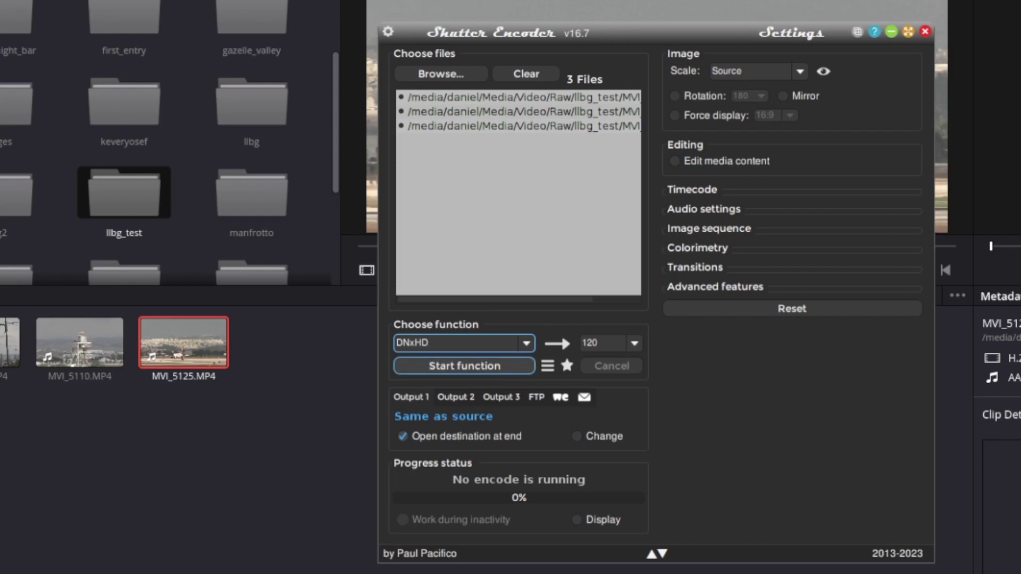
left_click(464, 365)
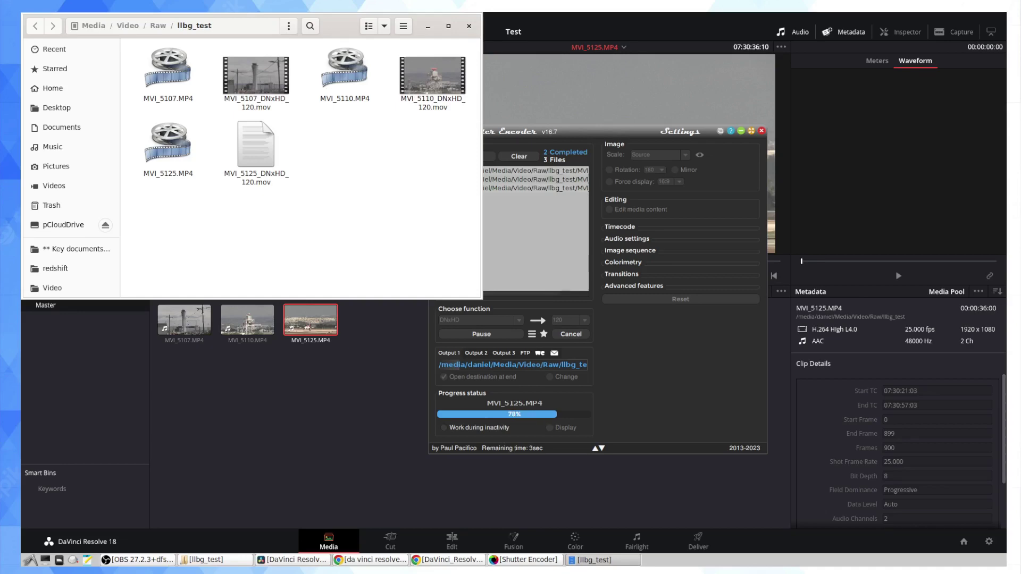
Step: Check the file properties of the original MVI_5107.MP4 in the output folder
left_click_drag(341, 25, 647, 95)
right_click(476, 153)
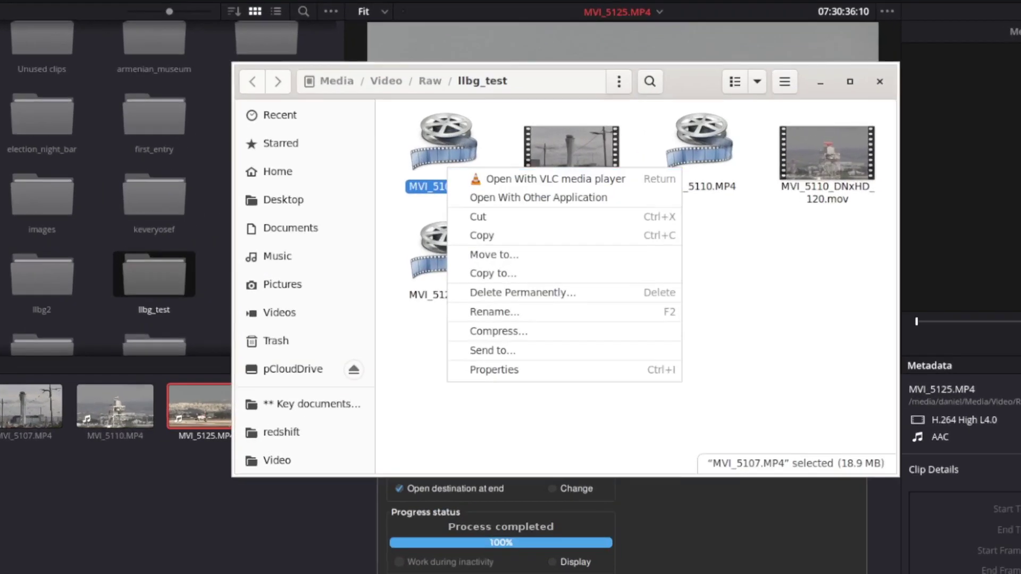
left_click(503, 322)
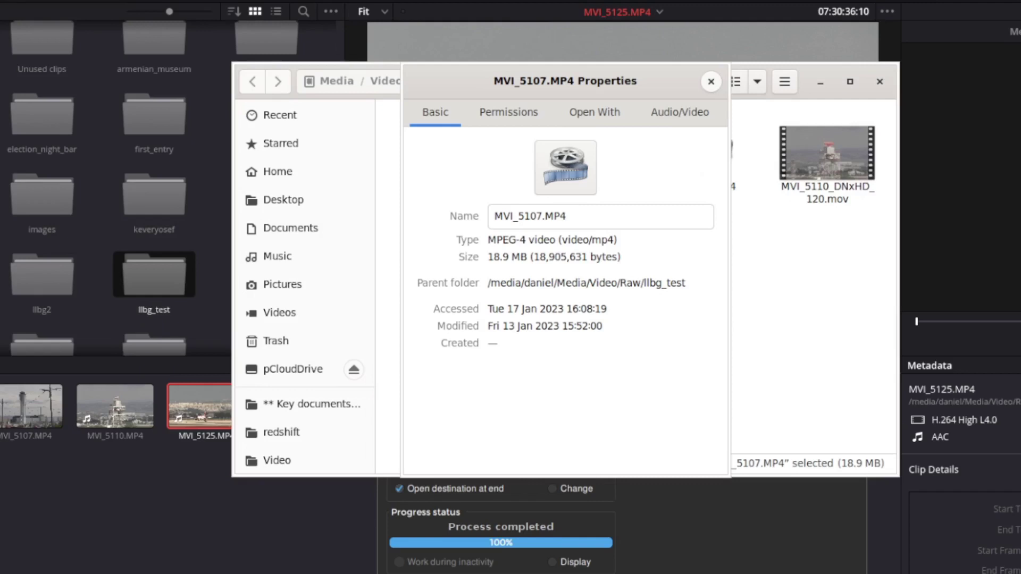
left_click(711, 82)
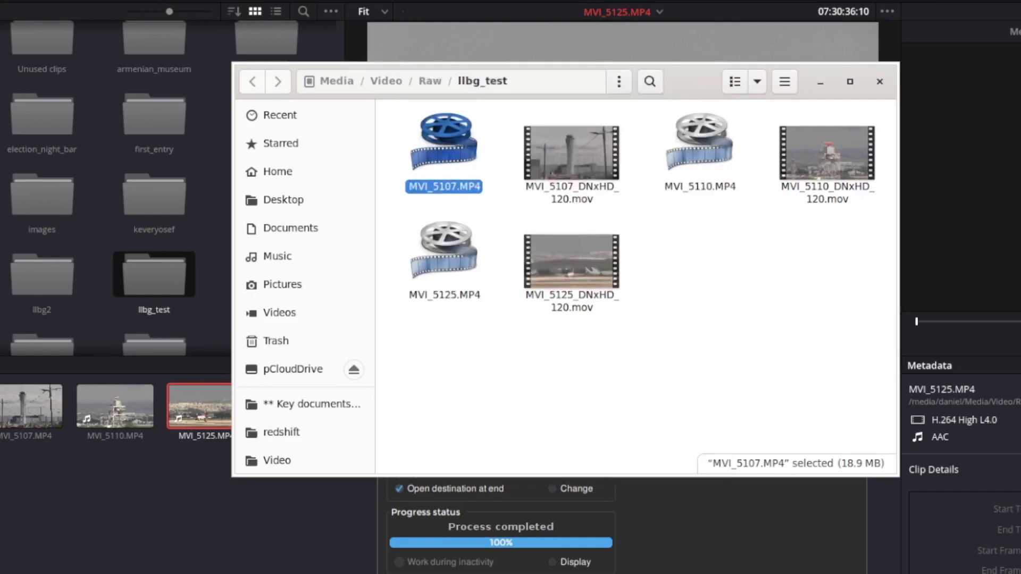
Step: Check the file properties of the converted MVI_5107_DNxHD_120.mov for comparison with the original
right_click(553, 174)
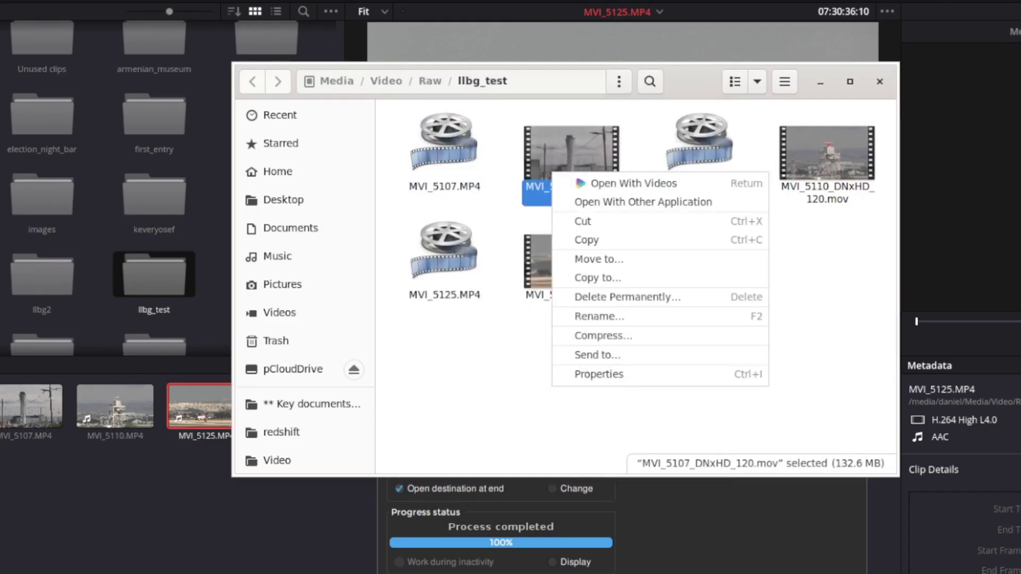
key("Escape")
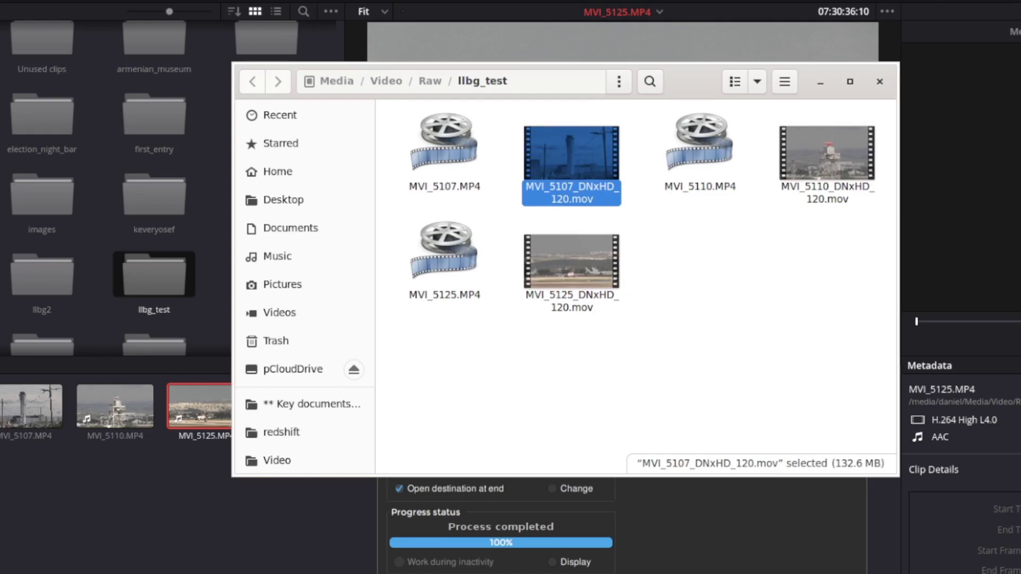
right_click(604, 185)
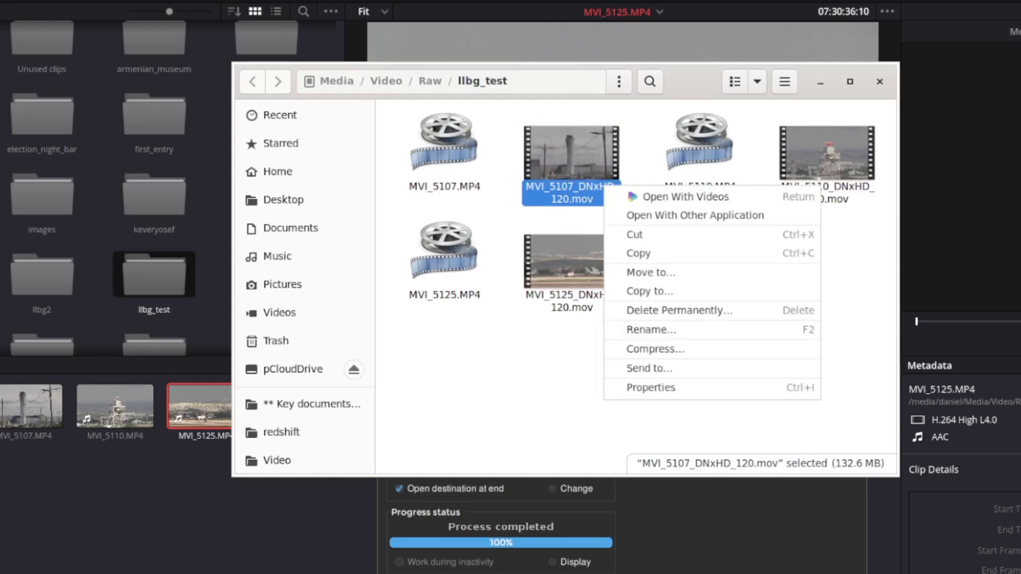
key("Return")
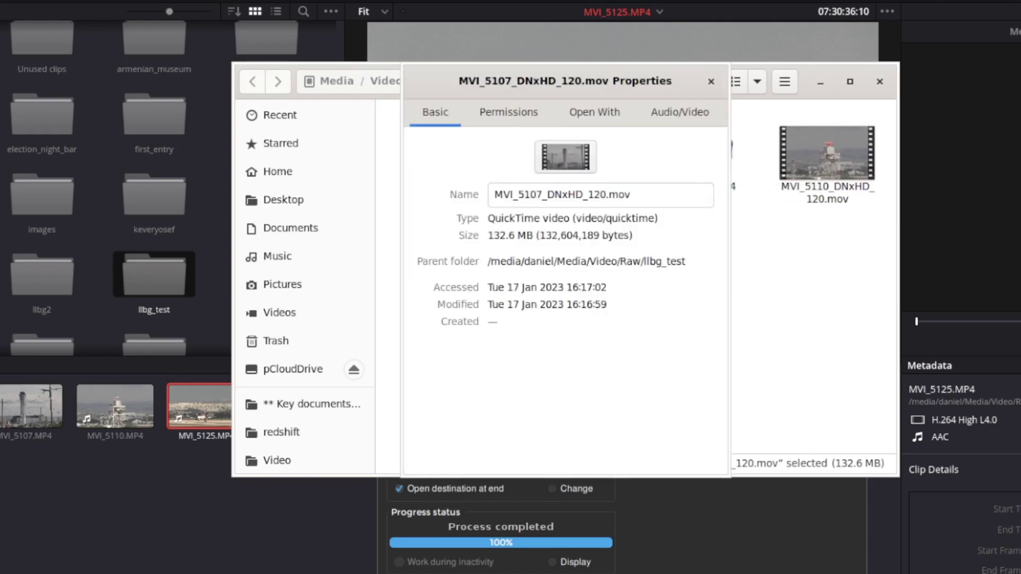
left_click(711, 82)
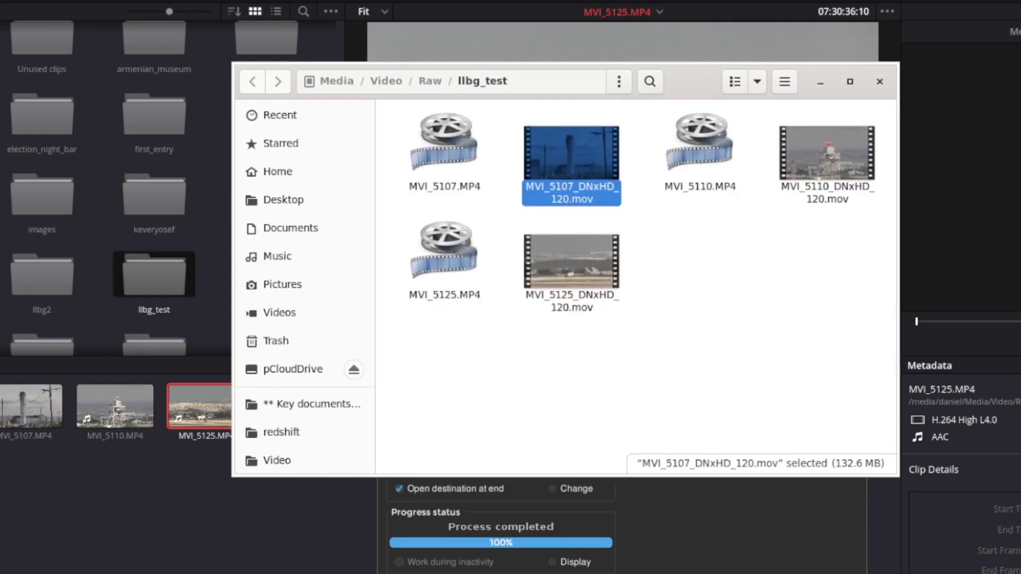
right_click(444, 195)
key("Escape")
right_click(449, 111)
key("Escape")
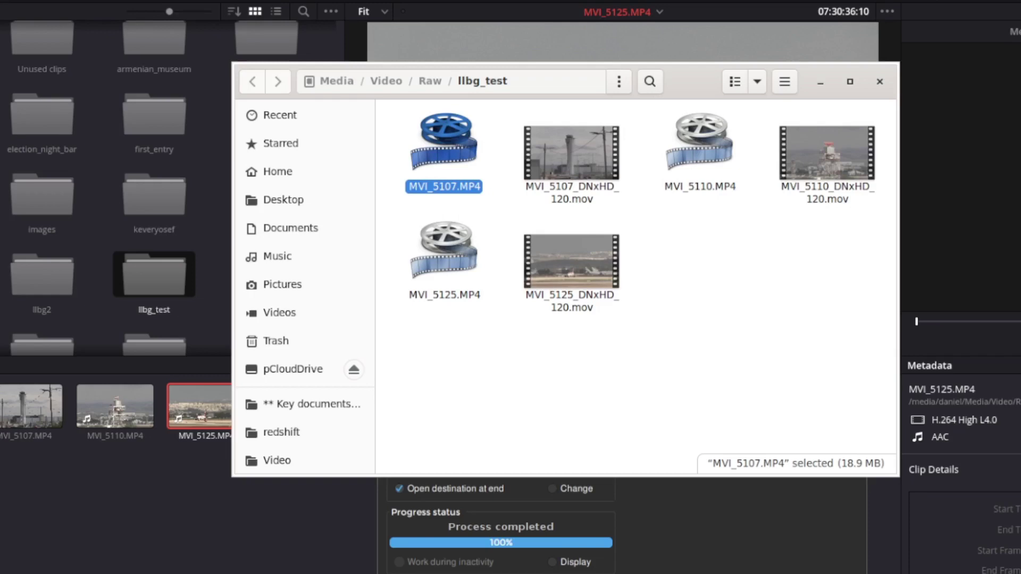
key("Escape")
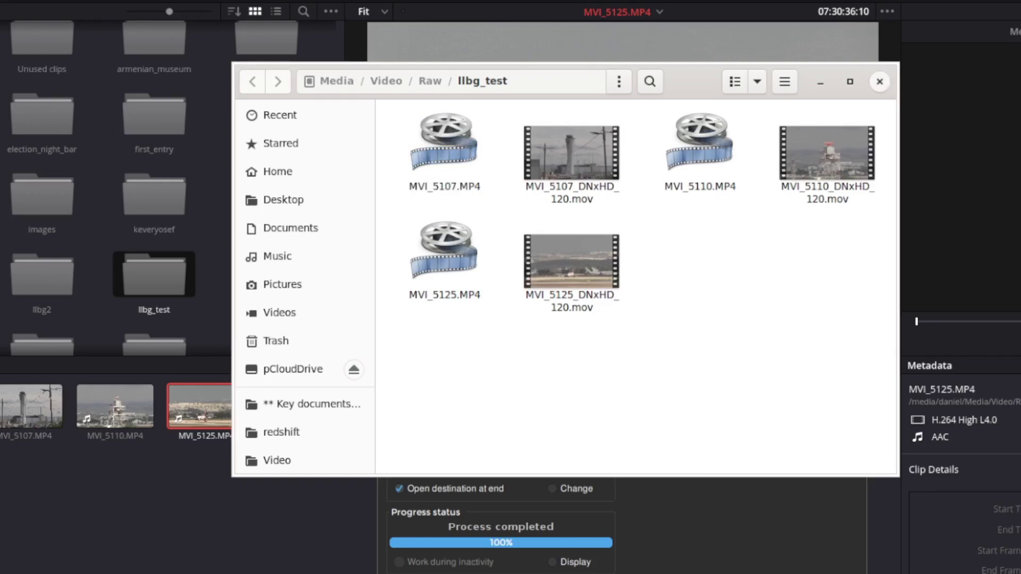
Step: Close the output folder window and remove all three MP4 clips from DaVinci Resolve's media pool
left_click(880, 81)
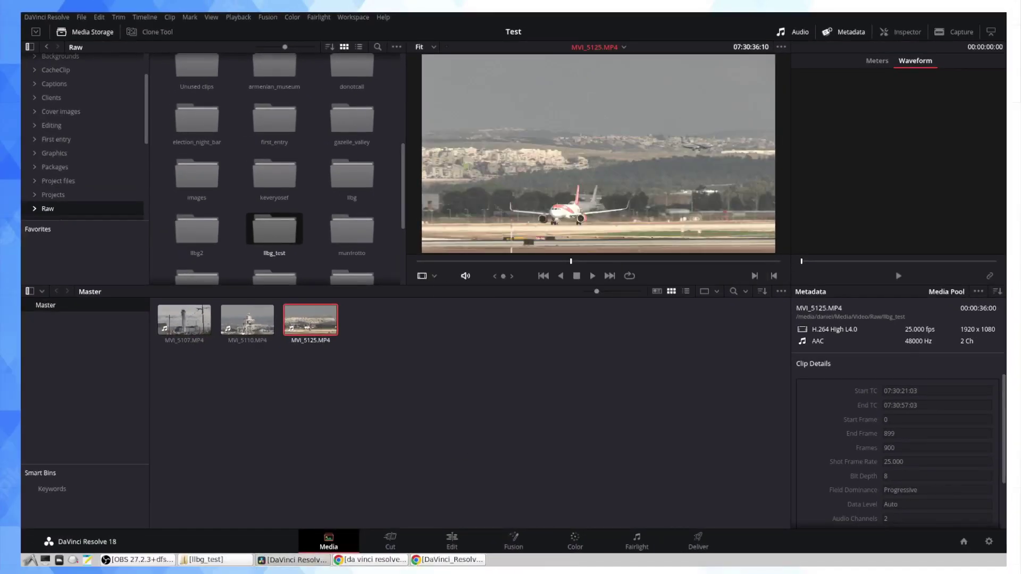
key("ctrl+a")
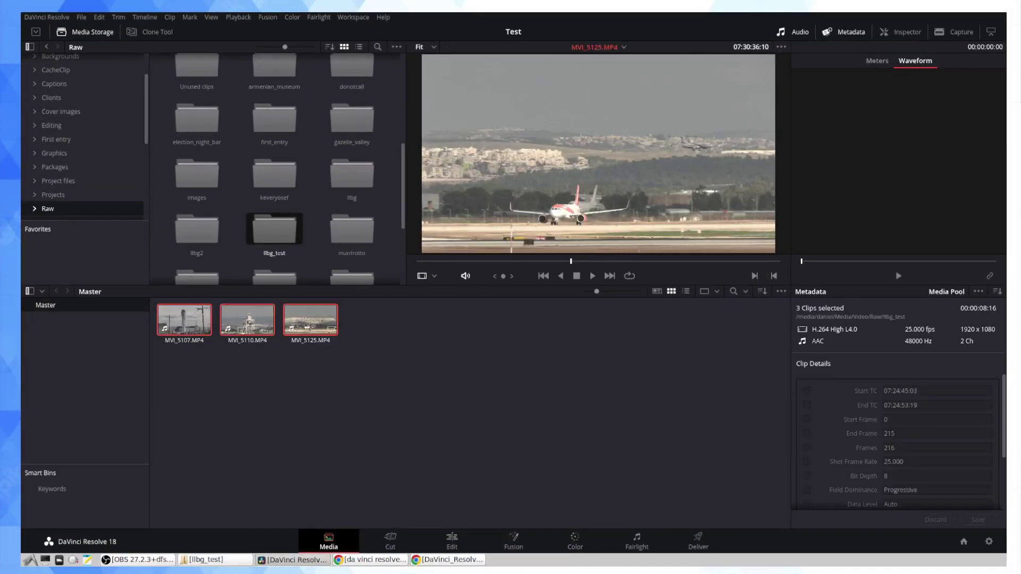
right_click(304, 329)
left_click(341, 70)
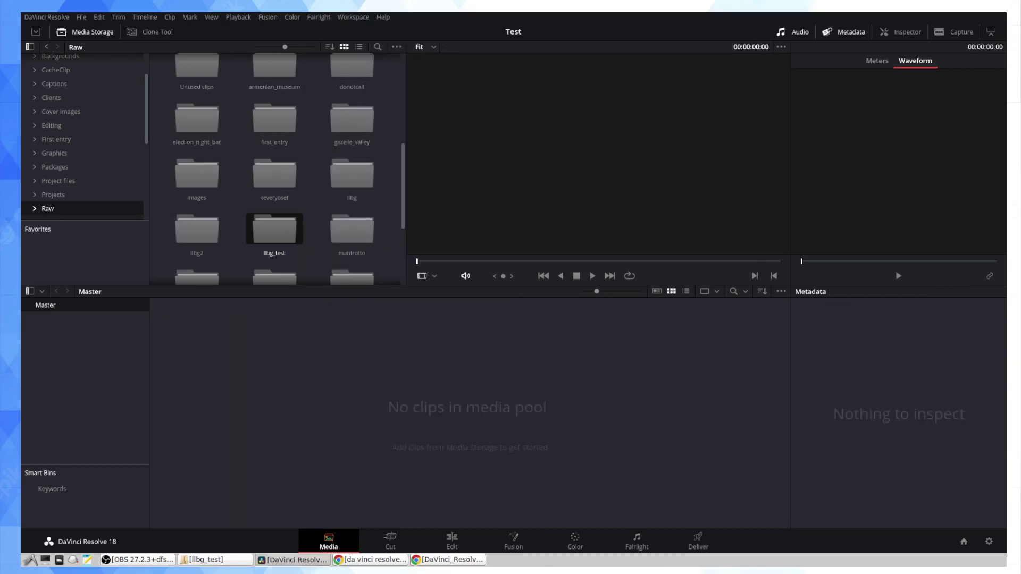
Step: Open the llbg_test folder in the media storage and add MVI_5107_DNxHD_120.mov to the media pool
double_click(275, 229)
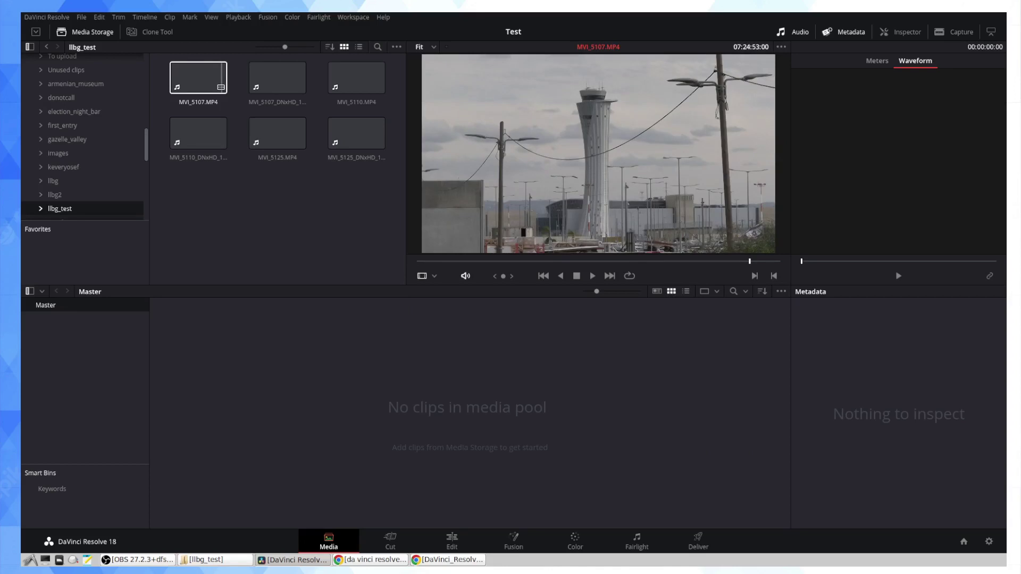
left_click(222, 78)
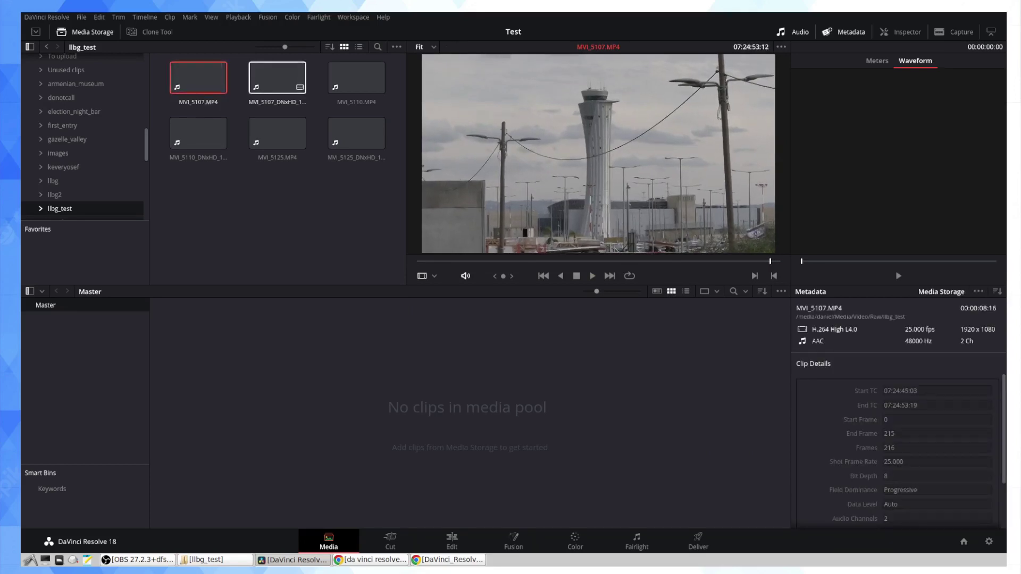
left_click(253, 78)
left_click_drag(252, 78, 263, 245)
right_click(284, 69)
left_click(326, 76)
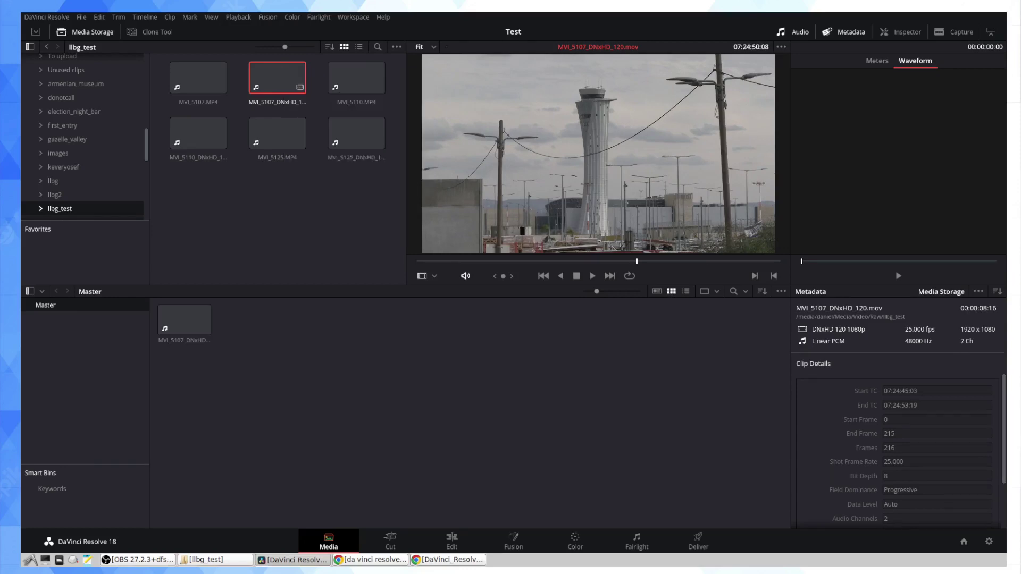
Step: Add MVI_5110_DNxHD_120.mov and MVI_5125_DNxHD_120.mov from the llbg_test folder to the media pool
left_click(198, 133)
right_click(211, 142)
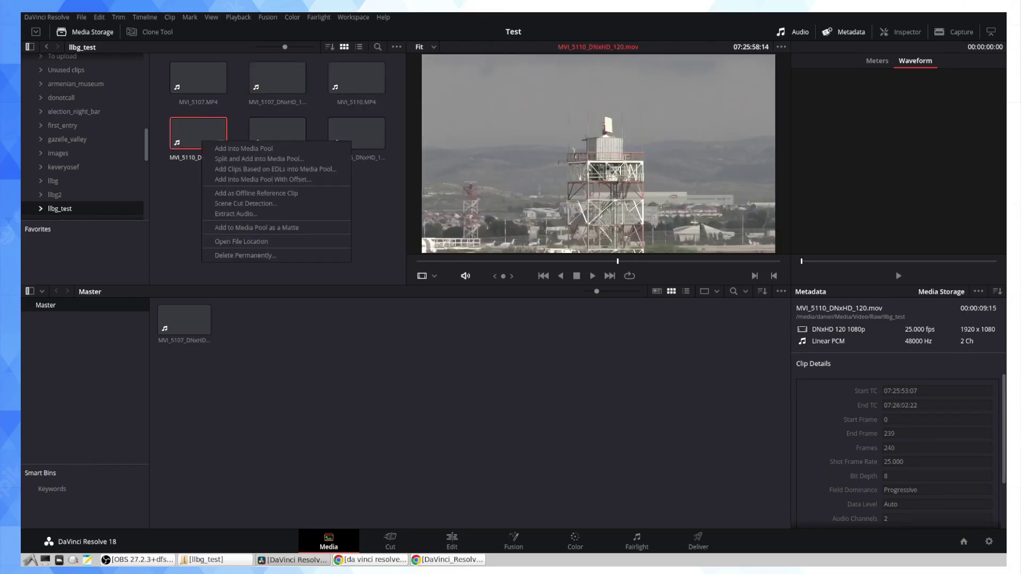
left_click(250, 149)
left_click(356, 133)
right_click(360, 150)
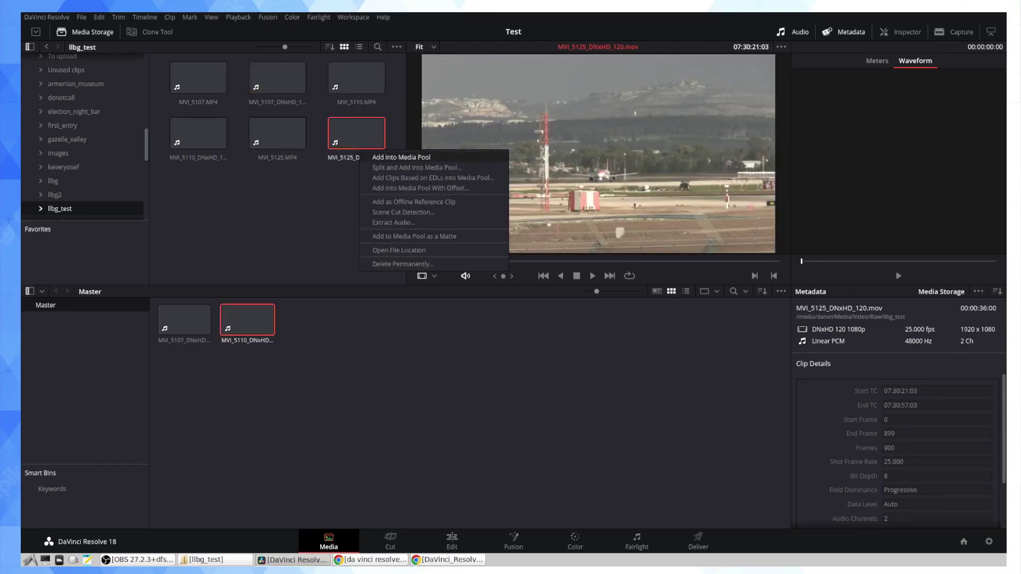
left_click(399, 156)
Step: Play MVI_5107_DNxHD_120.mov from the media pool in the viewer to check its sound, stopping partway through
left_click(181, 319)
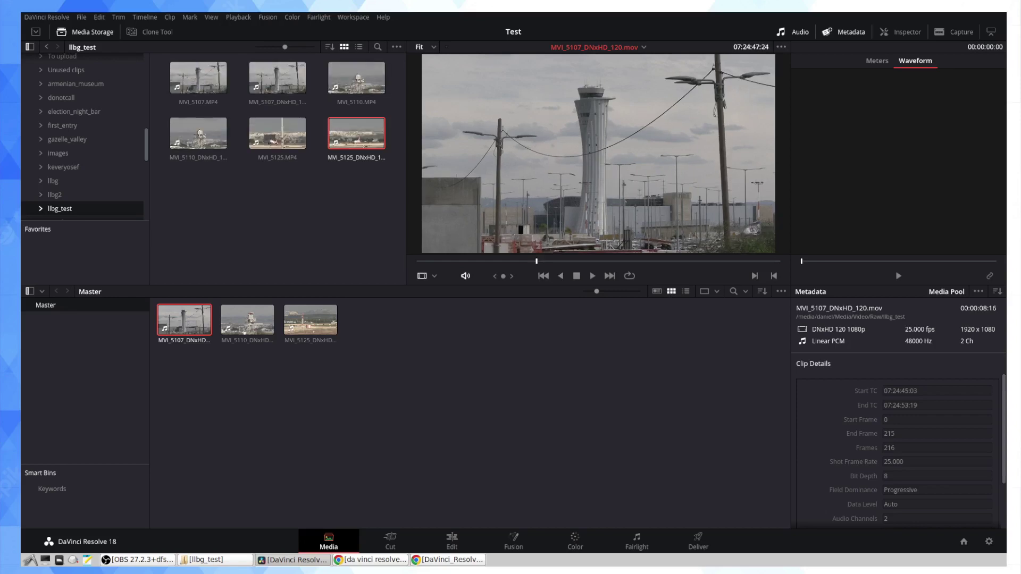
key("space")
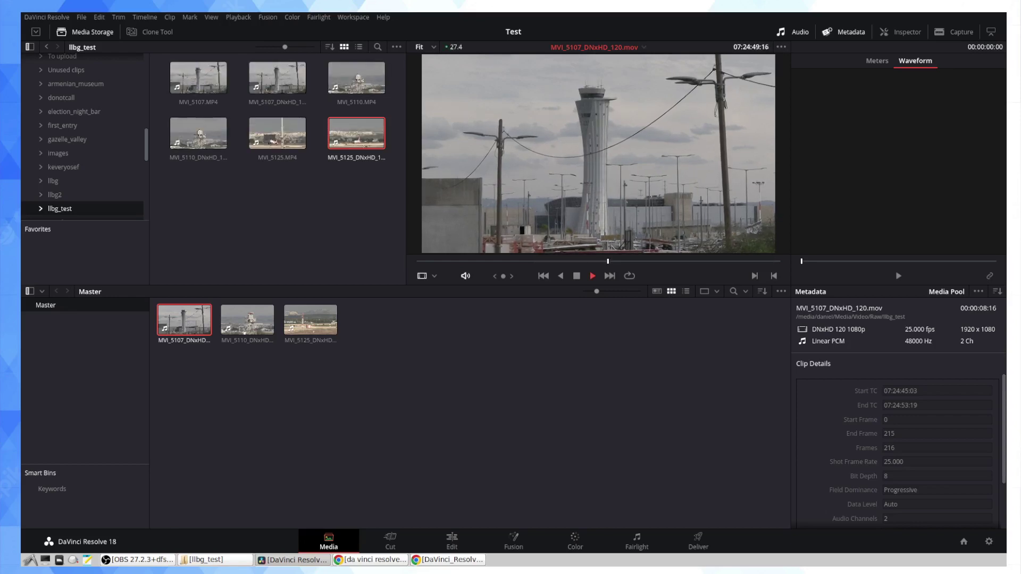
key("space")
right_click(196, 320)
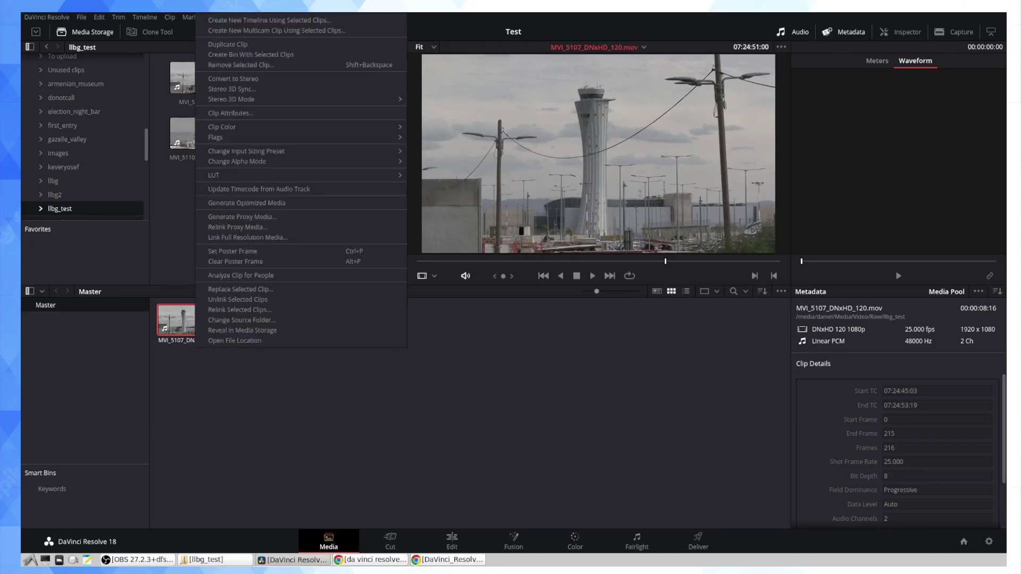
key("Escape")
Step: On the Edit page, place MVI_5107_DNxHD_120.mov at the start of the empty timeline and play it back
left_click(452, 541)
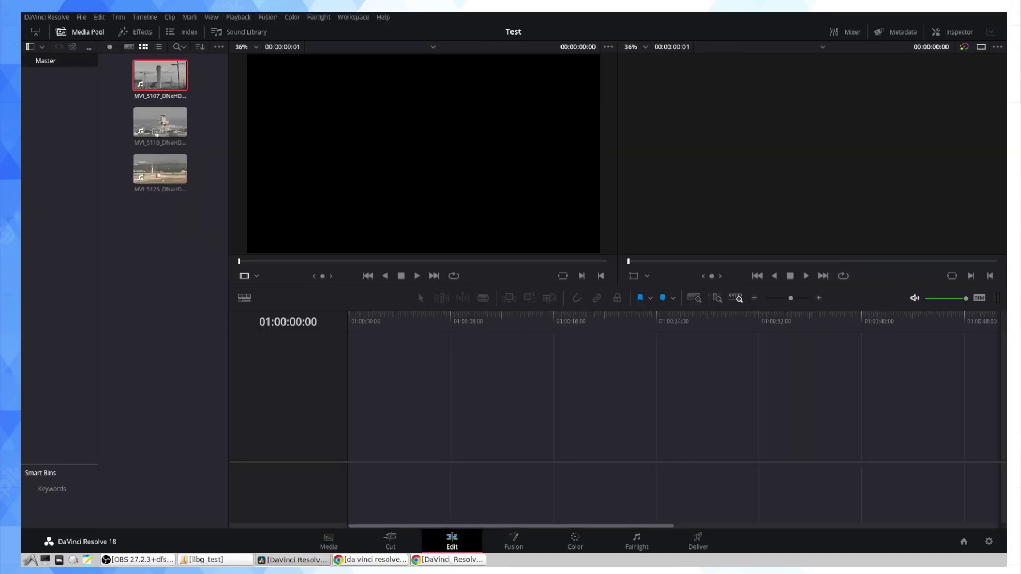
left_click_drag(160, 77, 371, 410)
key("space")
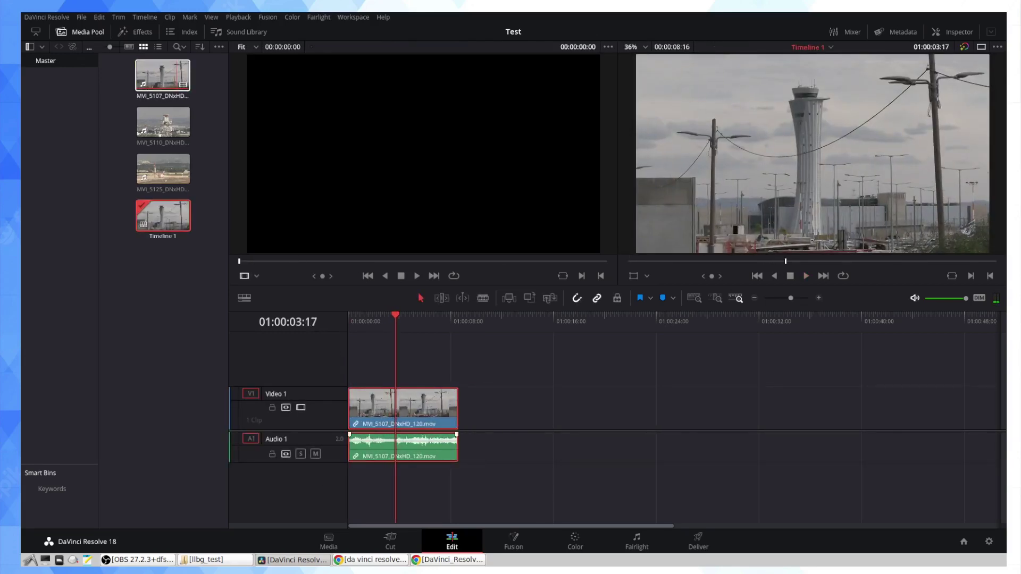